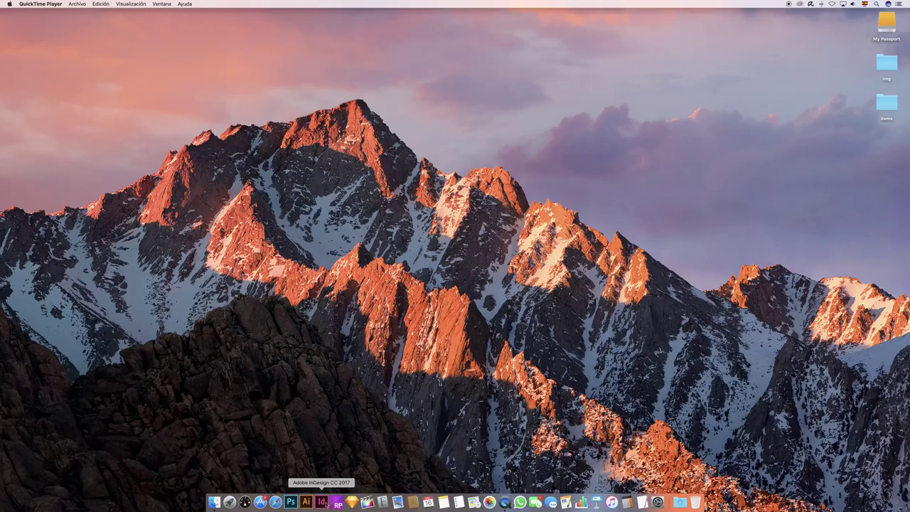
# Launch Adobe Photoshop CC 2017 from the second page of Launchpad.
pyautogui.click(229, 503)
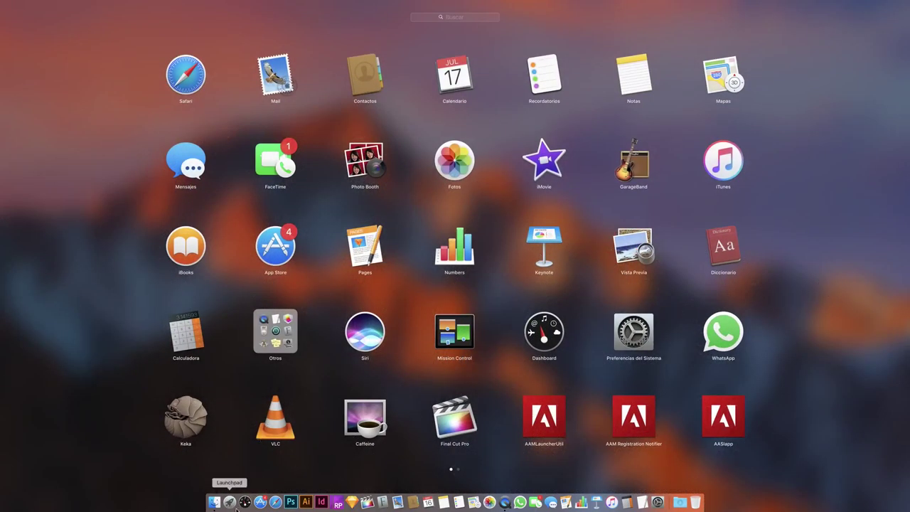
pyautogui.hscroll(5, 411, 458)
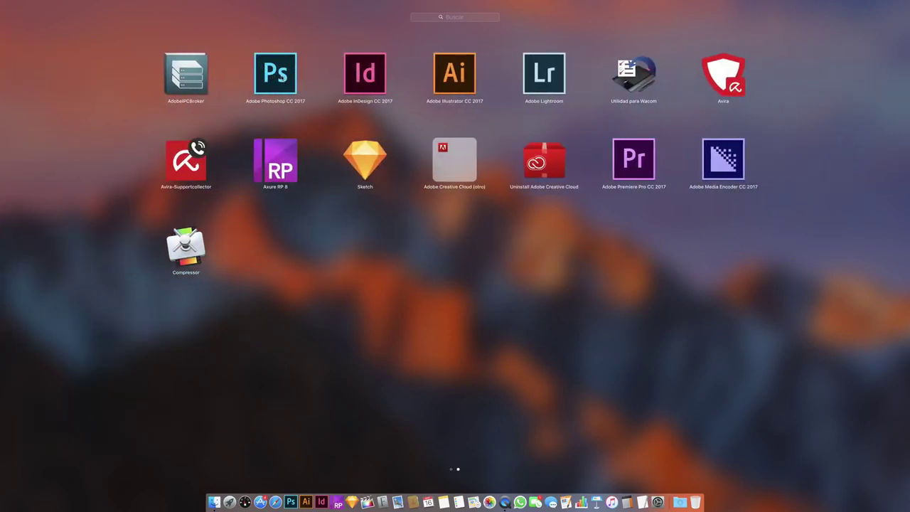
pyautogui.click(276, 75)
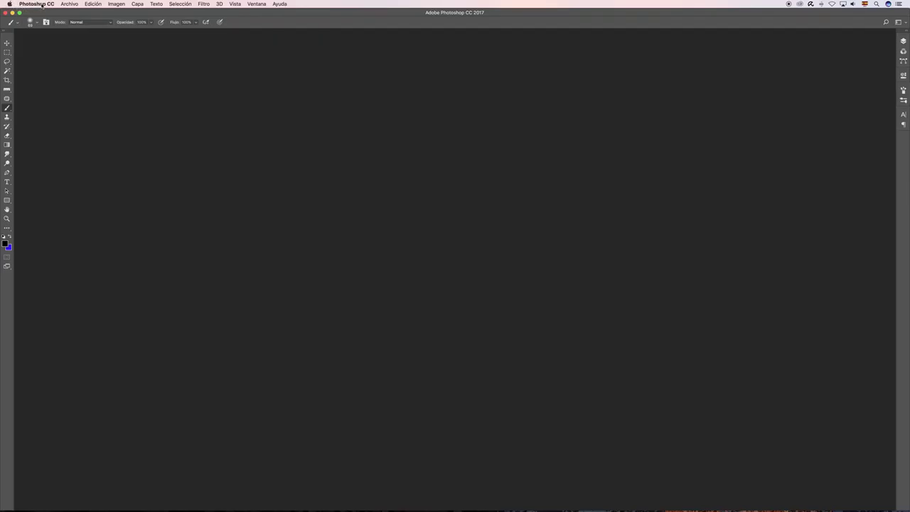
# Browse the Photoshop CC application menu once the empty workspace has loaded.
pyautogui.click(42, 4)
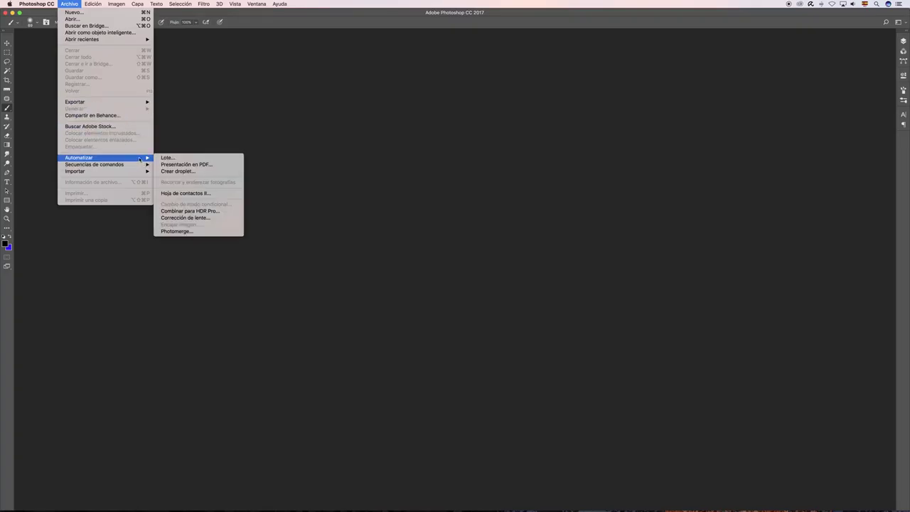
pyautogui.moveTo(93, 3)
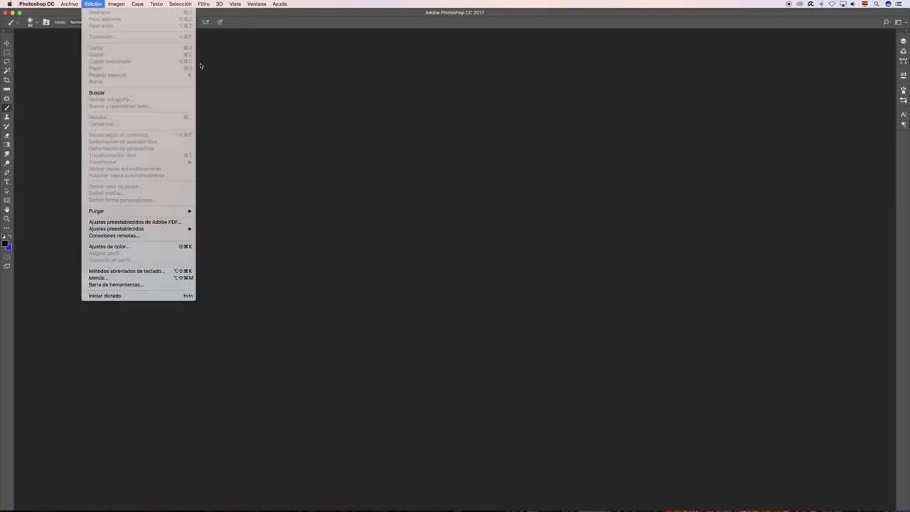
# Close the Edición menu and try the Magic Wand and Move tools.
pyautogui.click(232, 72)
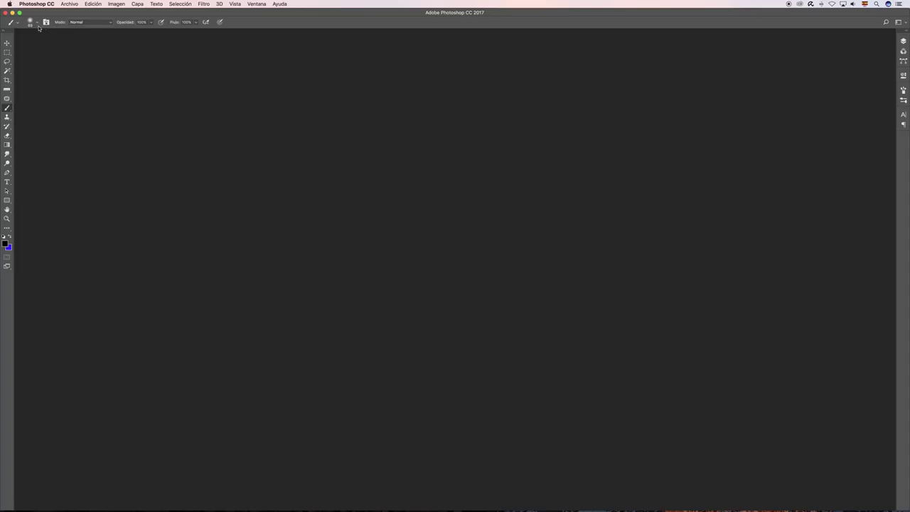
pyautogui.click(7, 90)
pyautogui.click(7, 72)
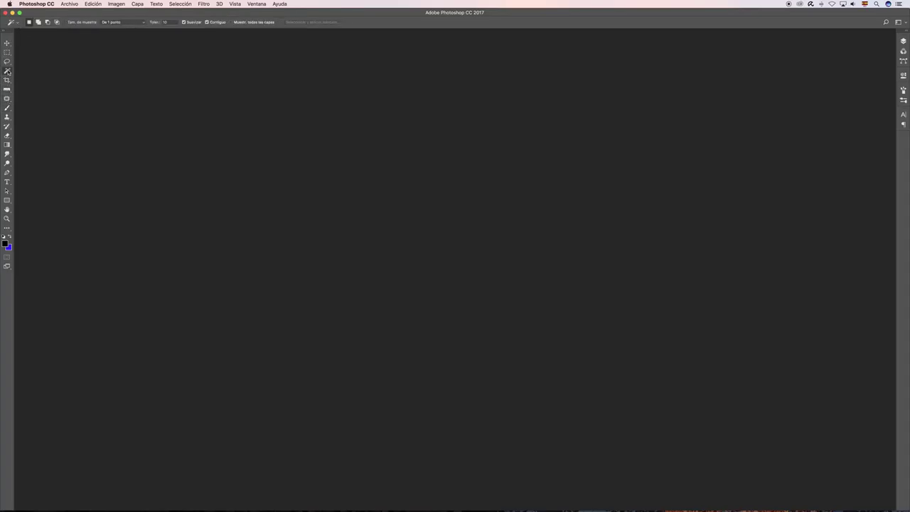
pyautogui.click(7, 52)
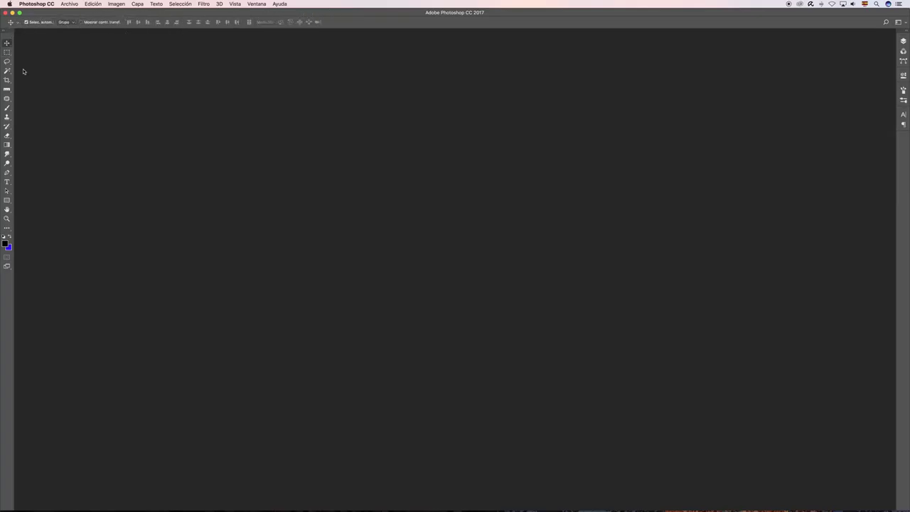
# Try Clone Stamp and Smudge, return to Move, and open the Layers panel.
pyautogui.click(7, 116)
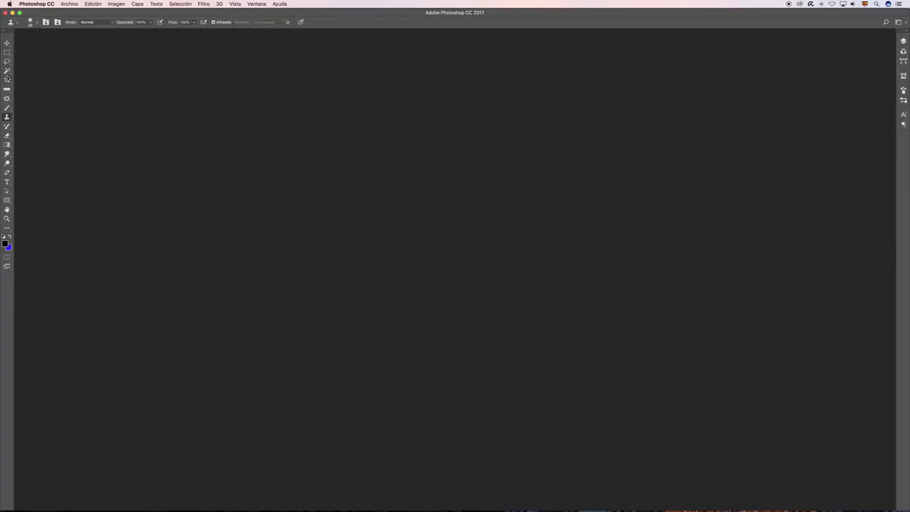
pyautogui.click(7, 154)
pyautogui.click(7, 43)
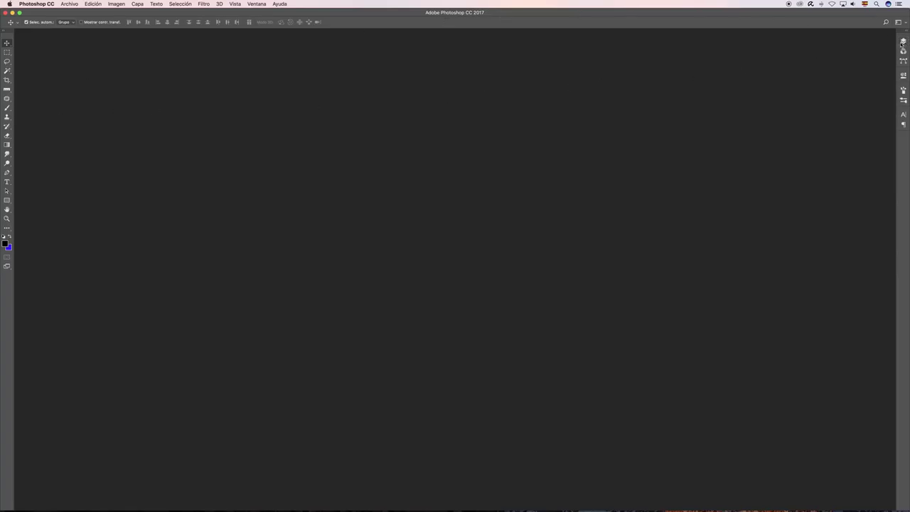
pyautogui.click(903, 41)
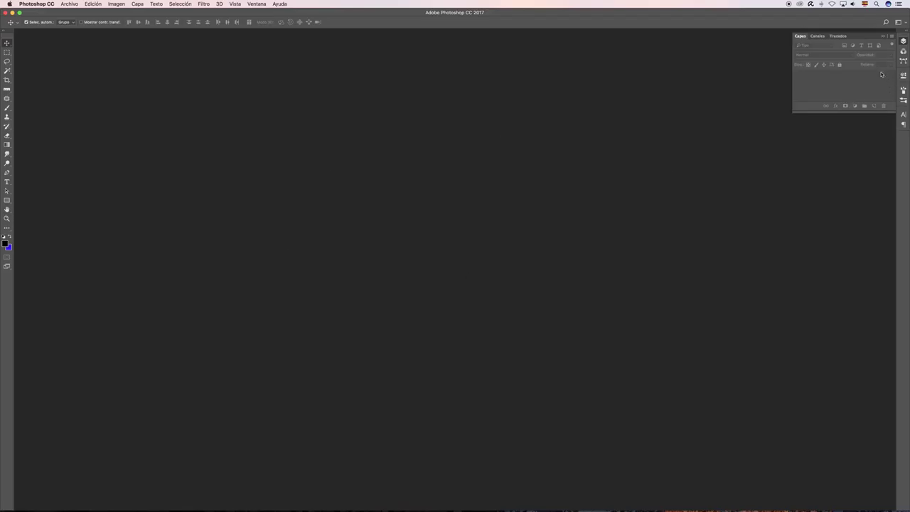
pyautogui.moveTo(846, 114); pyautogui.dragTo(847, 418)
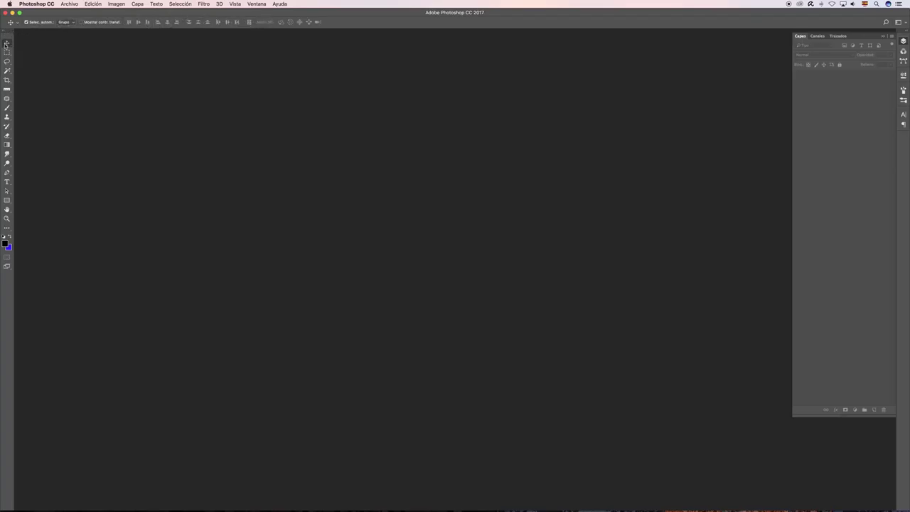
pyautogui.click(887, 37)
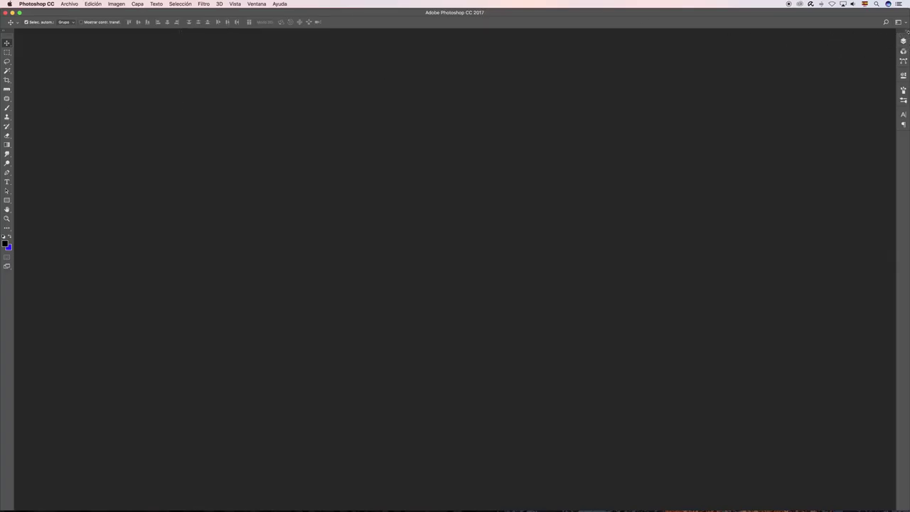
pyautogui.click(906, 33)
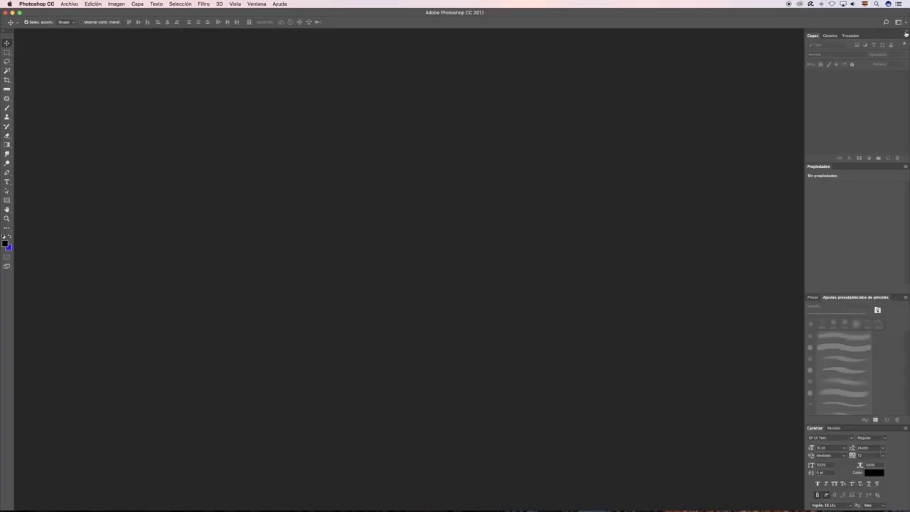
pyautogui.click(907, 34)
pyautogui.click(907, 34)
pyautogui.click(906, 34)
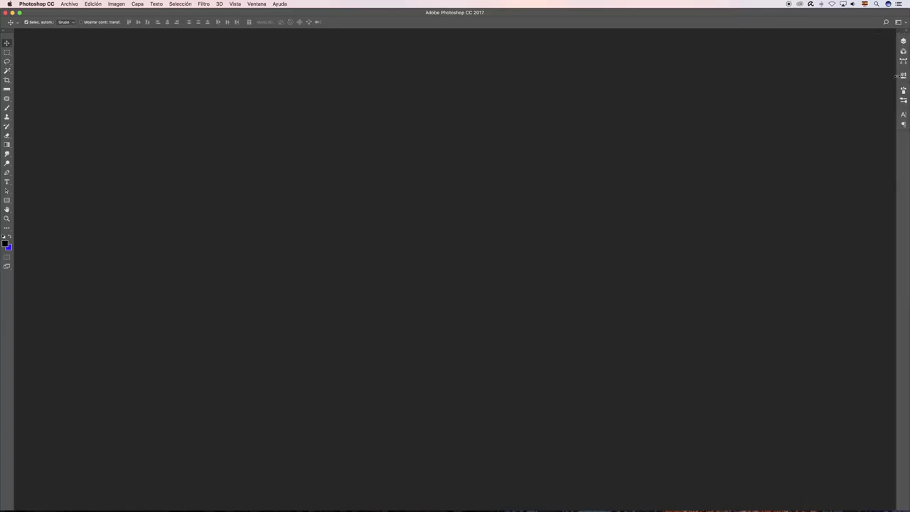
pyautogui.moveTo(896, 76)
pyautogui.mouseDown()
pyautogui.moveTo(813, 90)
pyautogui.moveTo(904, 90)
pyautogui.mouseUp()
pyautogui.click(904, 42)
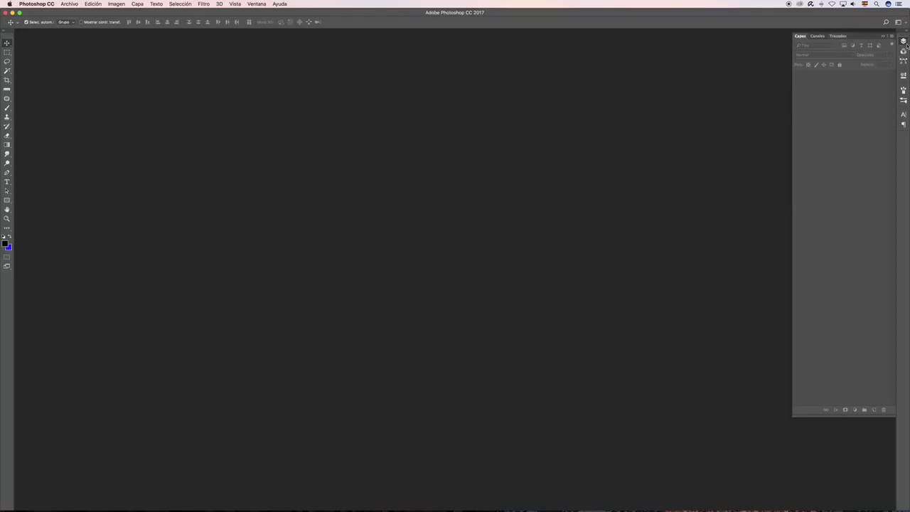
pyautogui.click(904, 41)
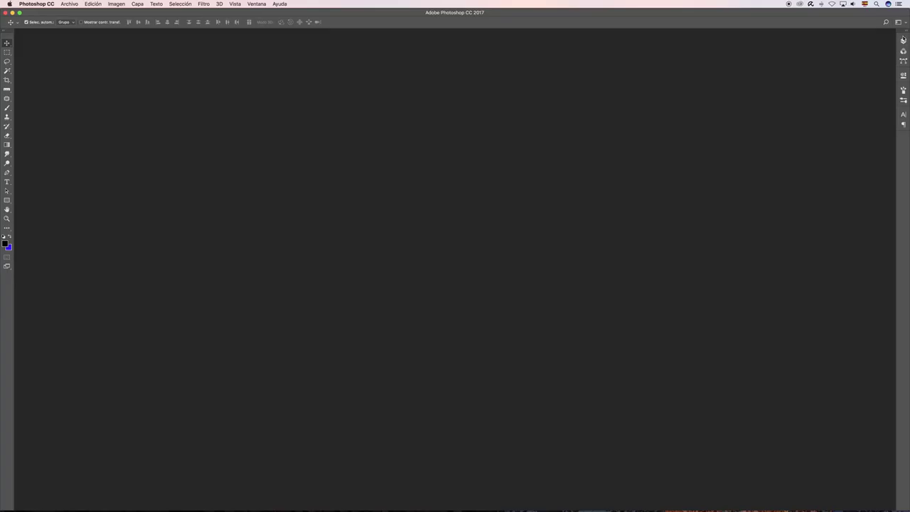
# Float the Layers and 3D panels separately, then redock Layers at the top of the dock.
pyautogui.moveTo(905, 39); pyautogui.dragTo(765, 51)
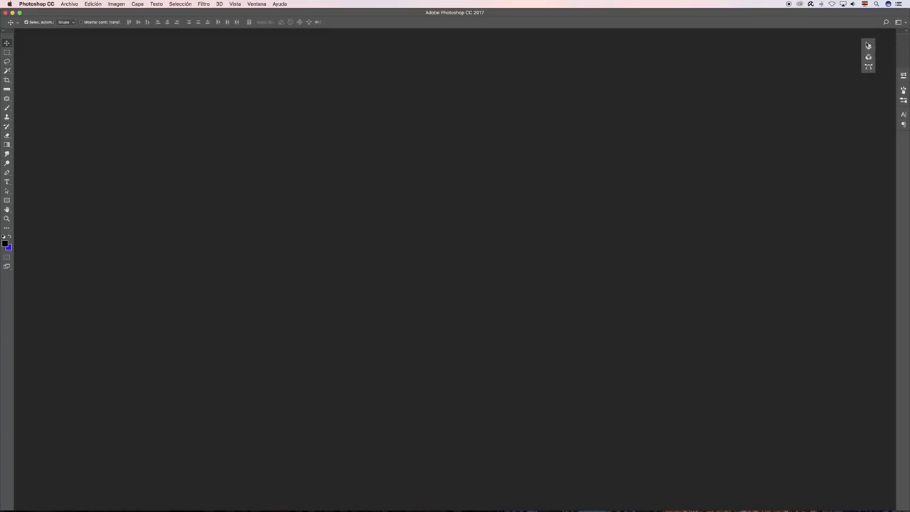
pyautogui.moveTo(764, 59); pyautogui.dragTo(702, 67)
pyautogui.moveTo(764, 62); pyautogui.dragTo(726, 74)
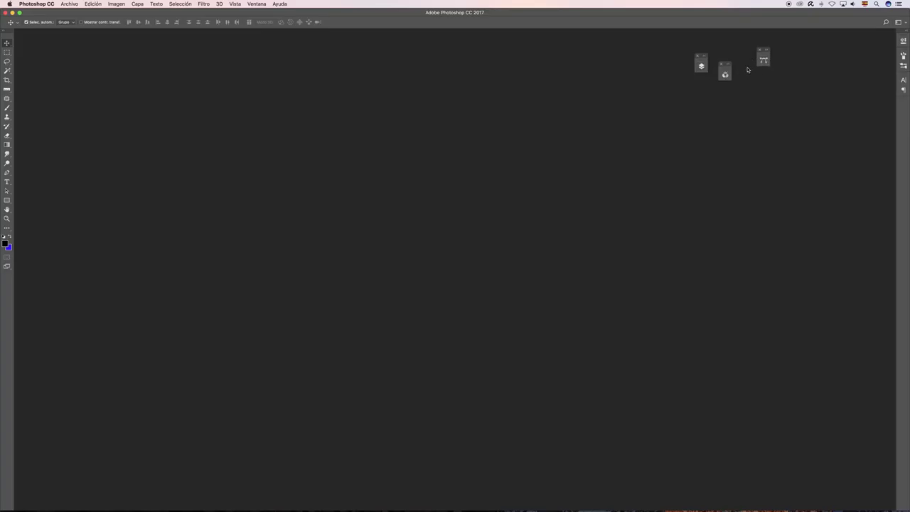
pyautogui.moveTo(699, 68); pyautogui.dragTo(906, 101)
pyautogui.moveTo(905, 100); pyautogui.dragTo(905, 42)
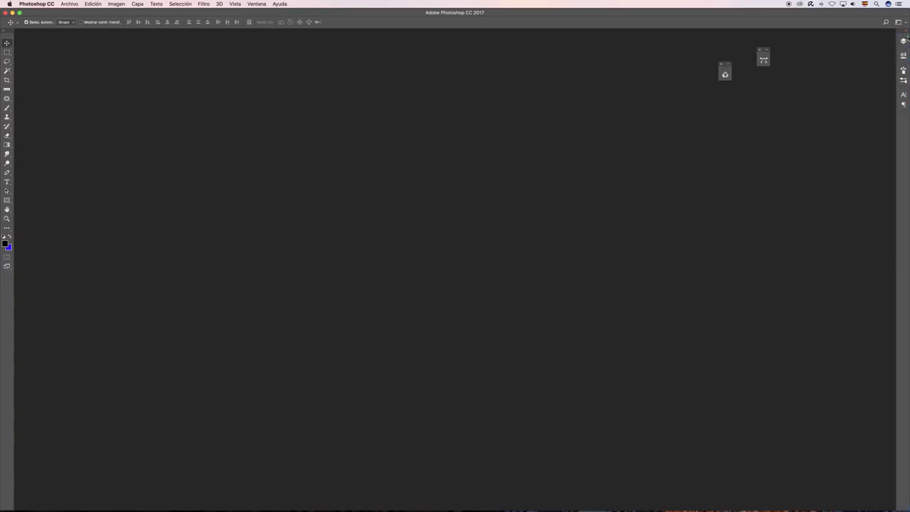
# Float the whole panel dock and close the 3D, Paths and dock panels.
pyautogui.moveTo(902, 32); pyautogui.dragTo(828, 49)
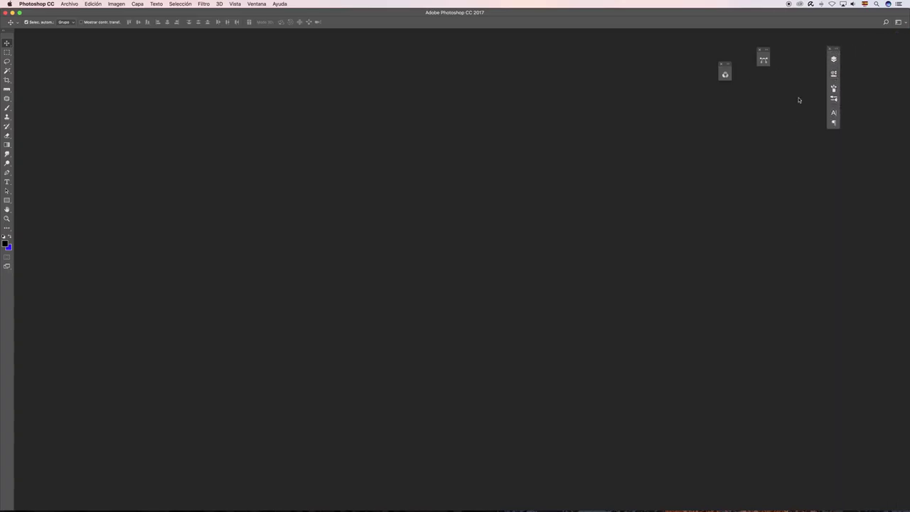
pyautogui.click(723, 64)
pyautogui.click(761, 52)
pyautogui.click(836, 51)
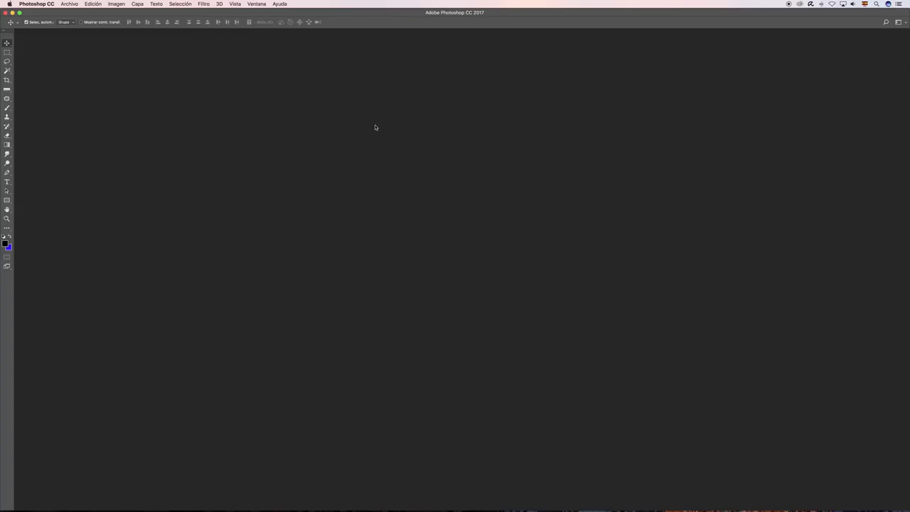
# Show the Capas panel from Ventana, then float and close the tools panel.
pyautogui.click(258, 5)
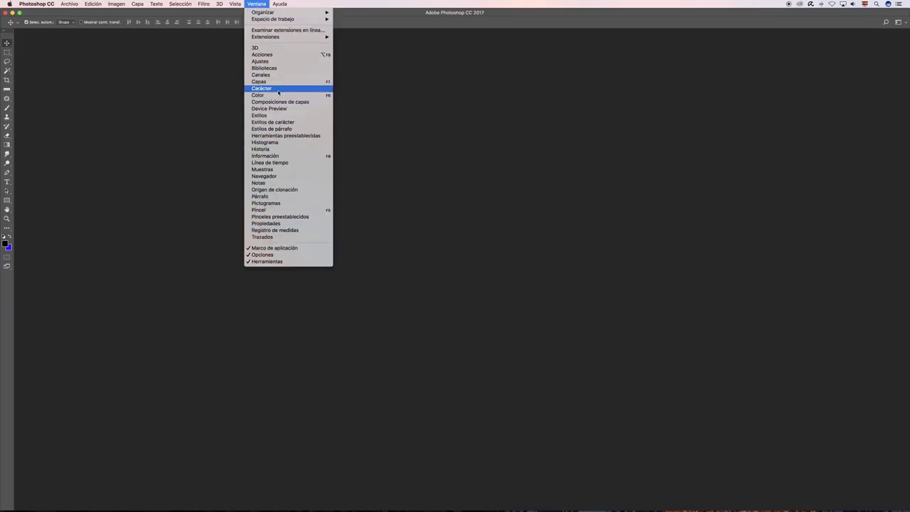
pyautogui.click(269, 82)
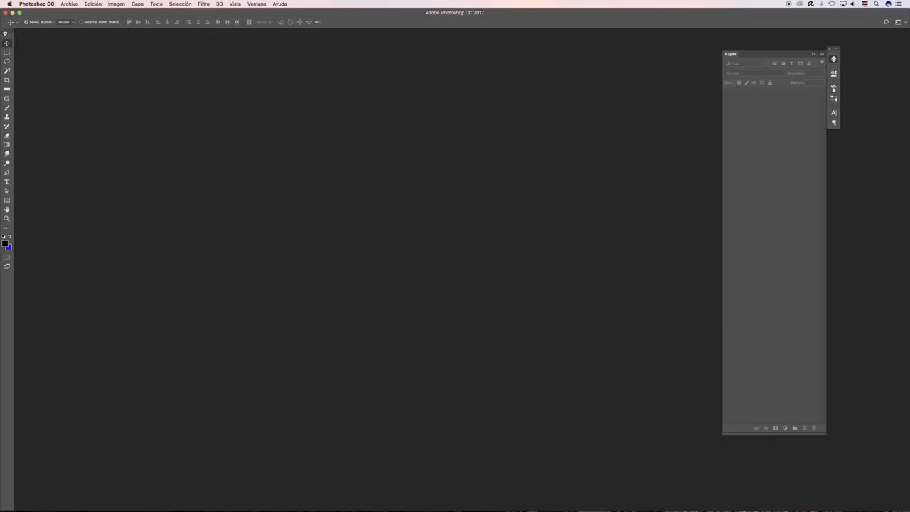
pyautogui.click(4, 33)
pyautogui.moveTo(6, 35); pyautogui.dragTo(141, 61)
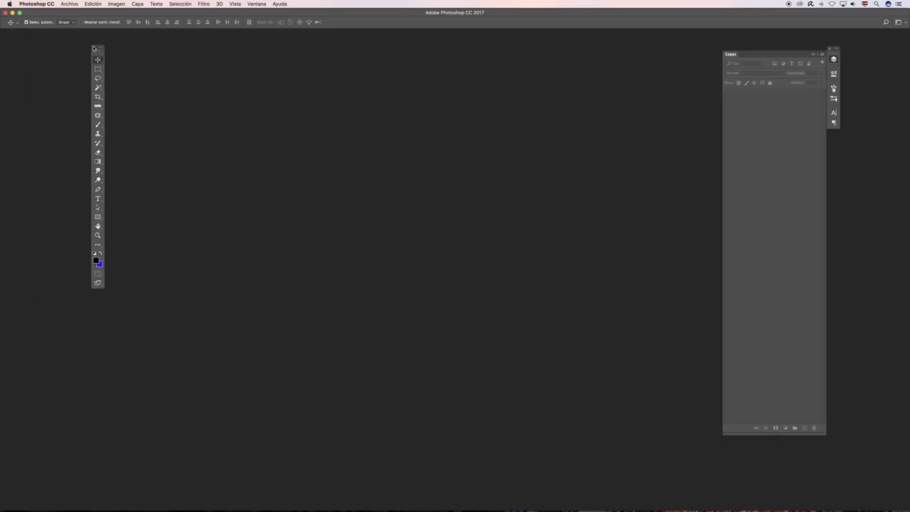
pyautogui.click(94, 48)
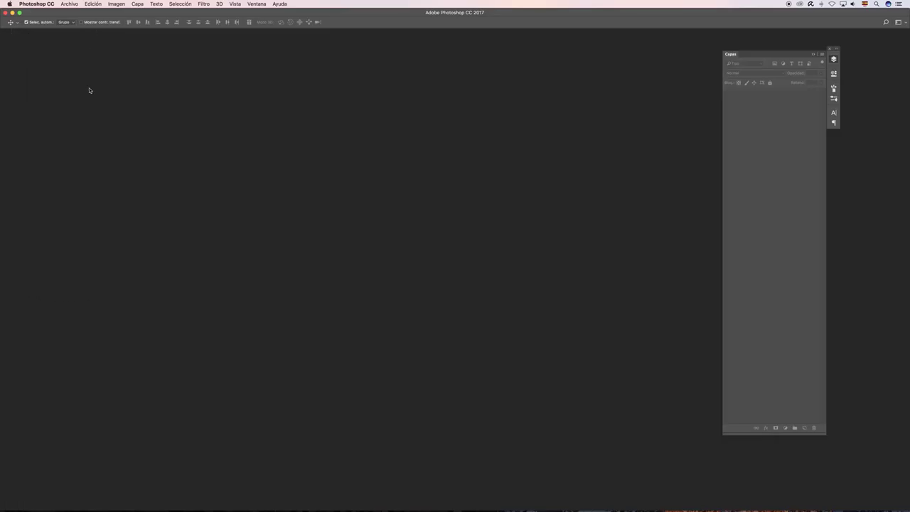
# Restore Herramientas from Ventana and dock the tools panel at the left edge.
pyautogui.click(257, 4)
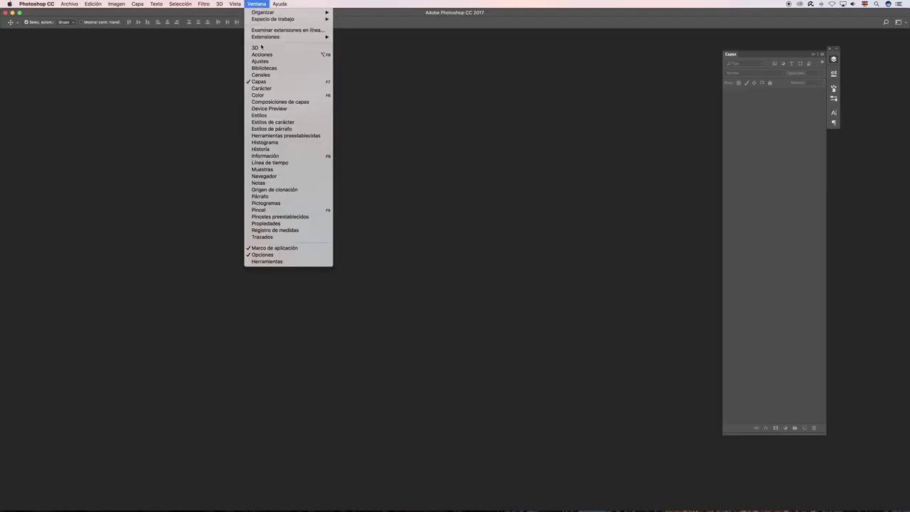
pyautogui.click(277, 262)
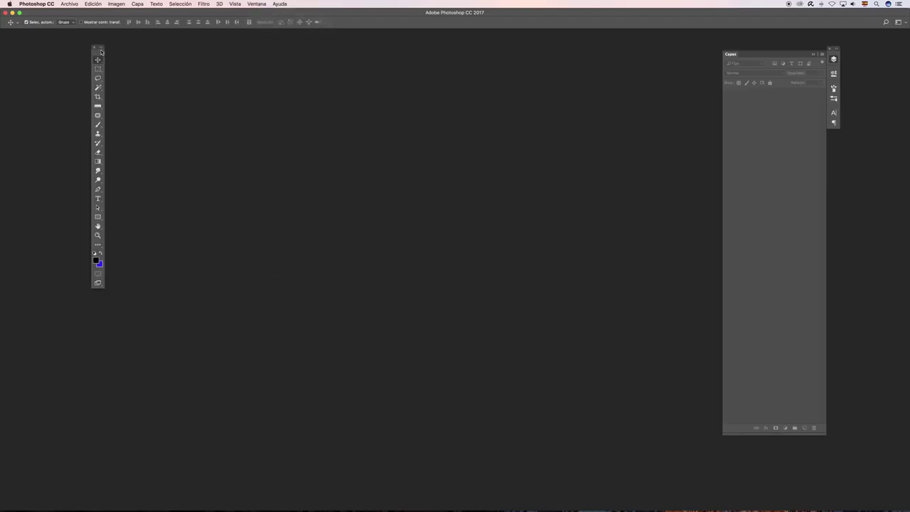
pyautogui.moveTo(99, 53); pyautogui.dragTo(7, 84)
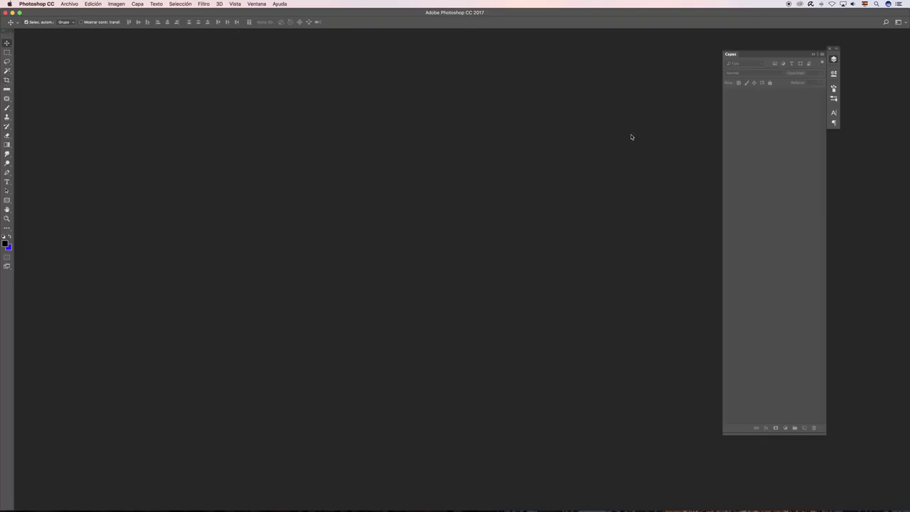